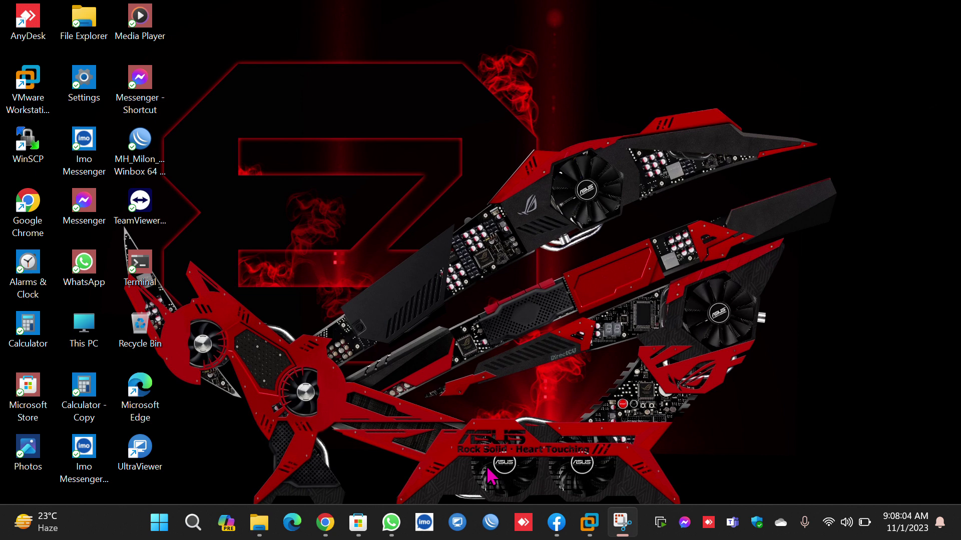
Launch WinBox, connect to the discovered MikroTik x86 neighbor with the saved admin login, and dismiss the welcome notice.
left_click(489, 523)
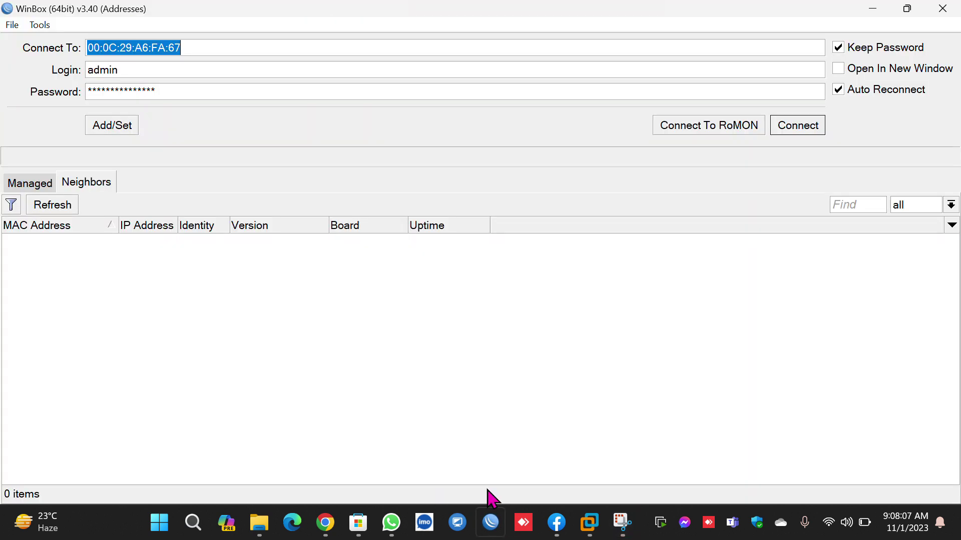
left_click(52, 214)
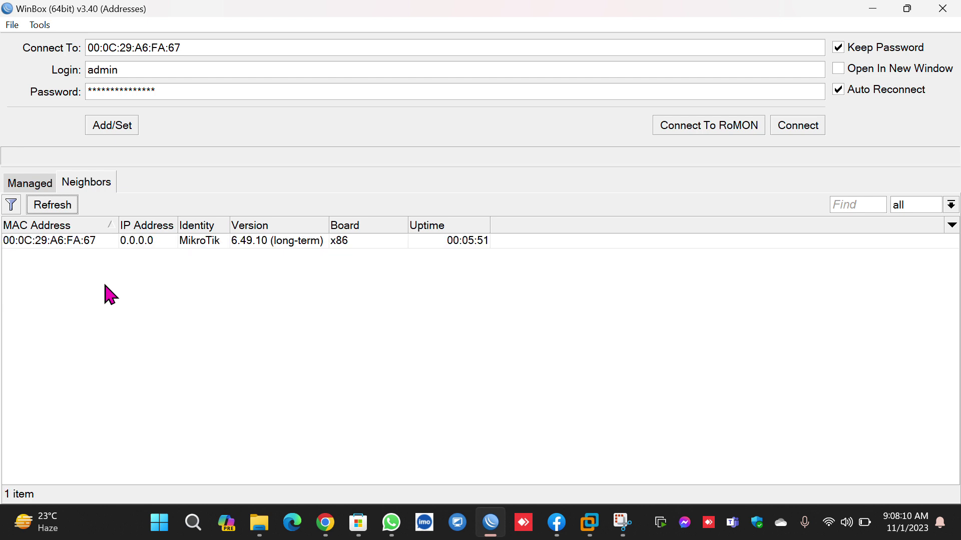
left_click(80, 241)
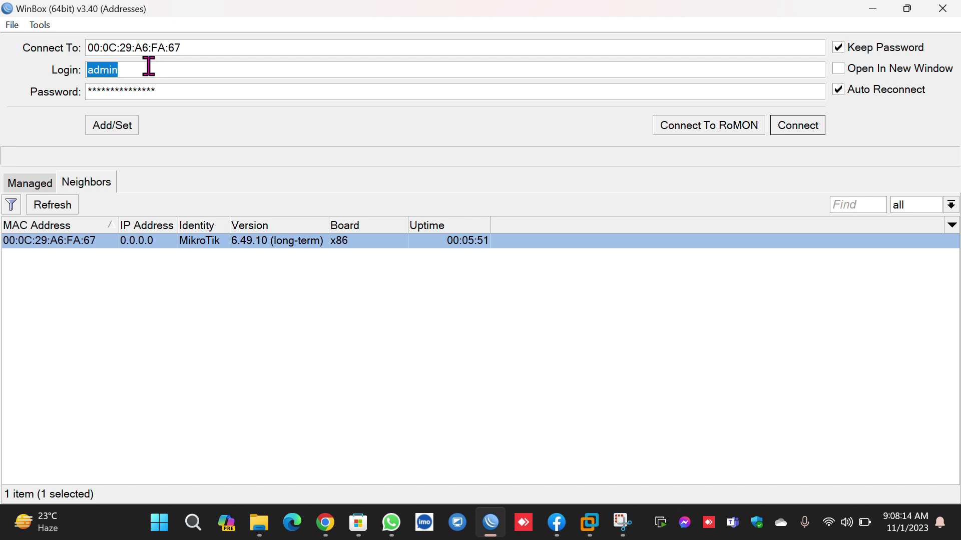
key("Tab")
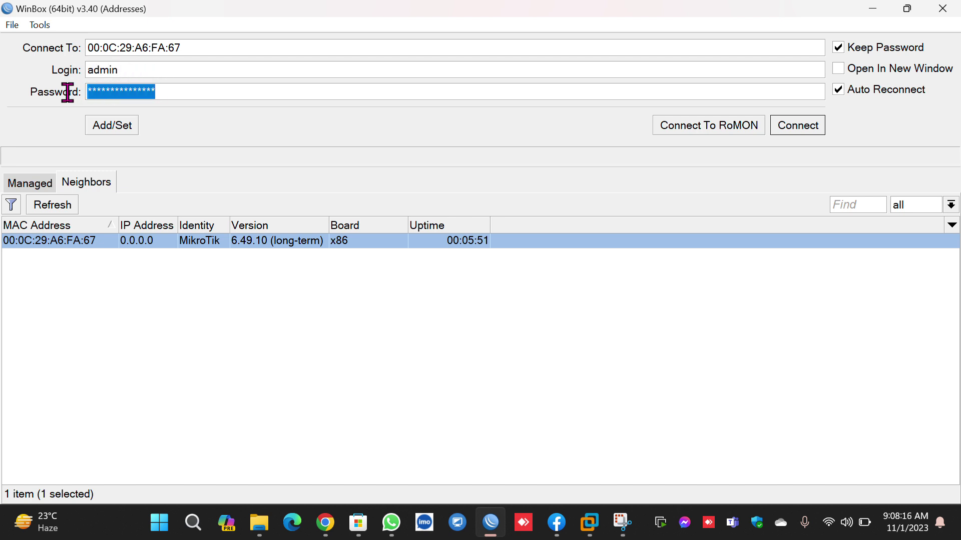
left_click(811, 132)
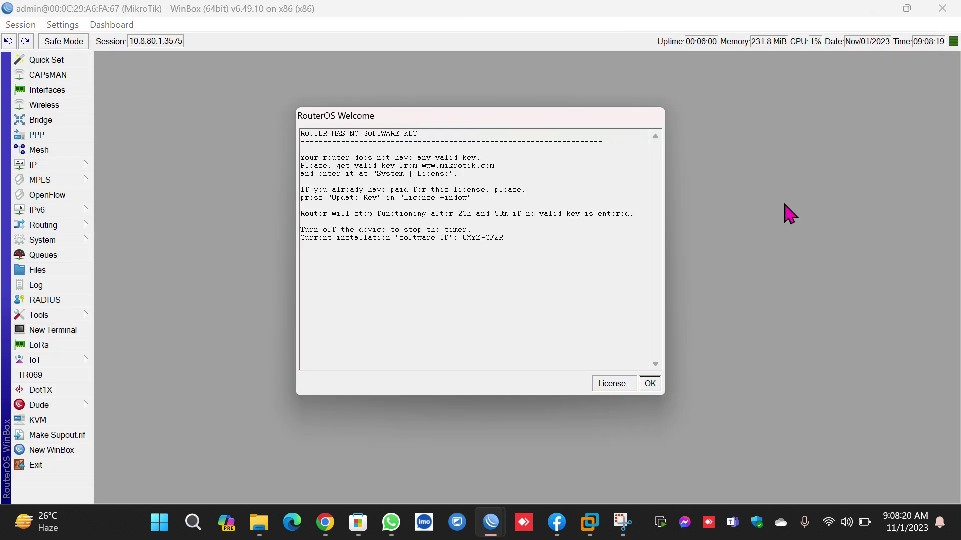
left_click(656, 385)
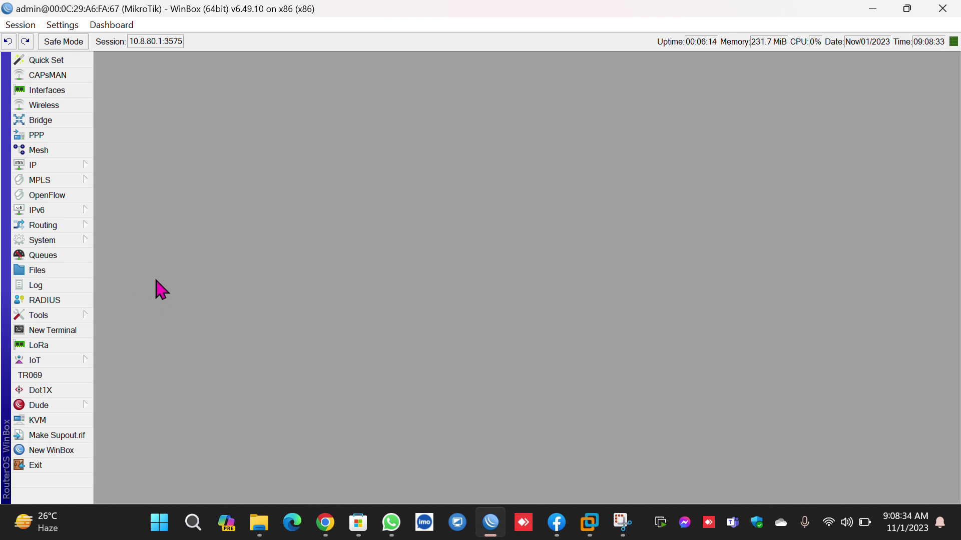
Create a router backup file with the name and password left blank and aes-sha256 encryption, then close the file list.
left_click(90, 274)
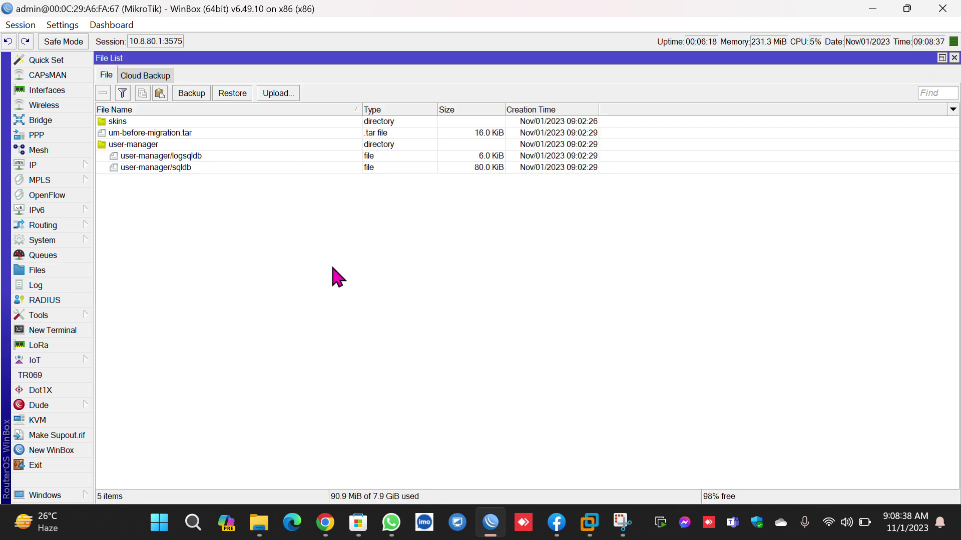
left_click(190, 94)
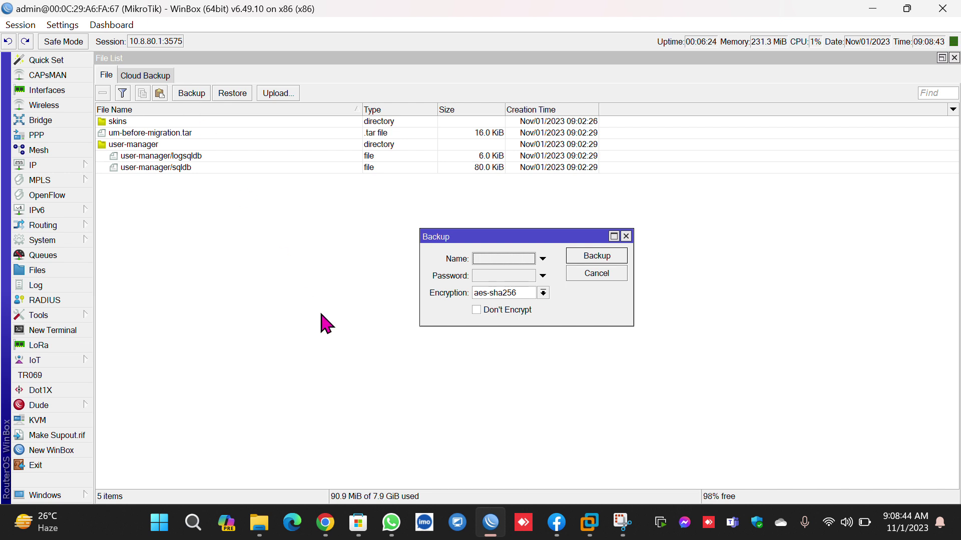
left_click(492, 258)
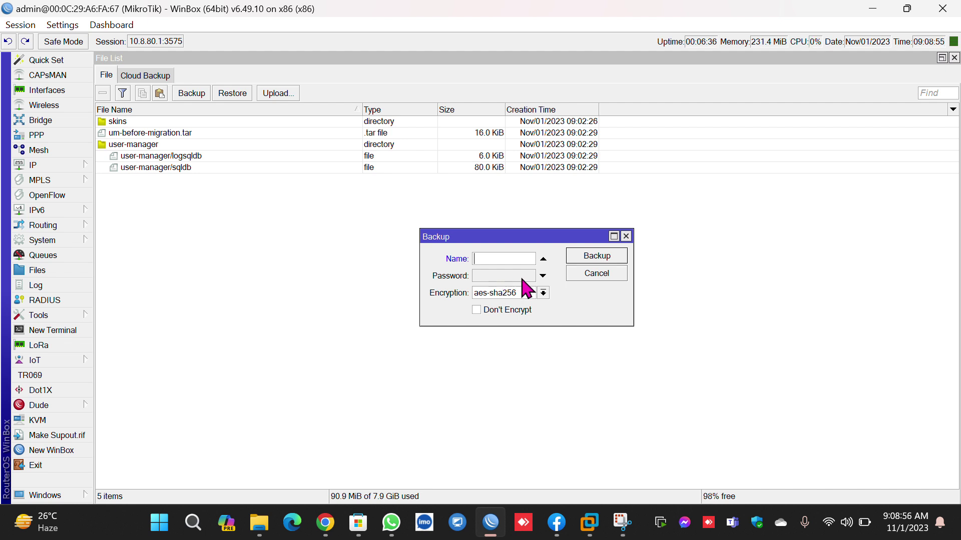
left_click(587, 258)
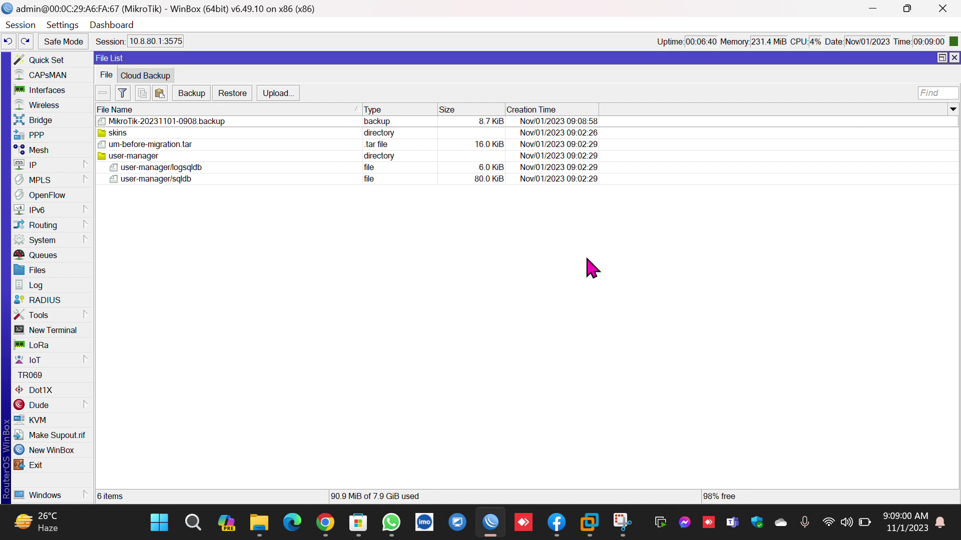
left_click(222, 123)
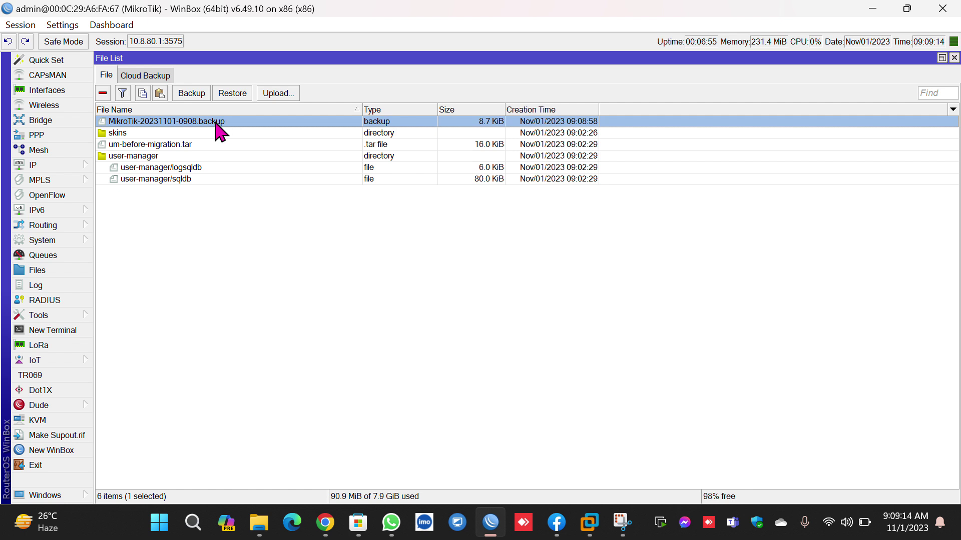
left_click(953, 58)
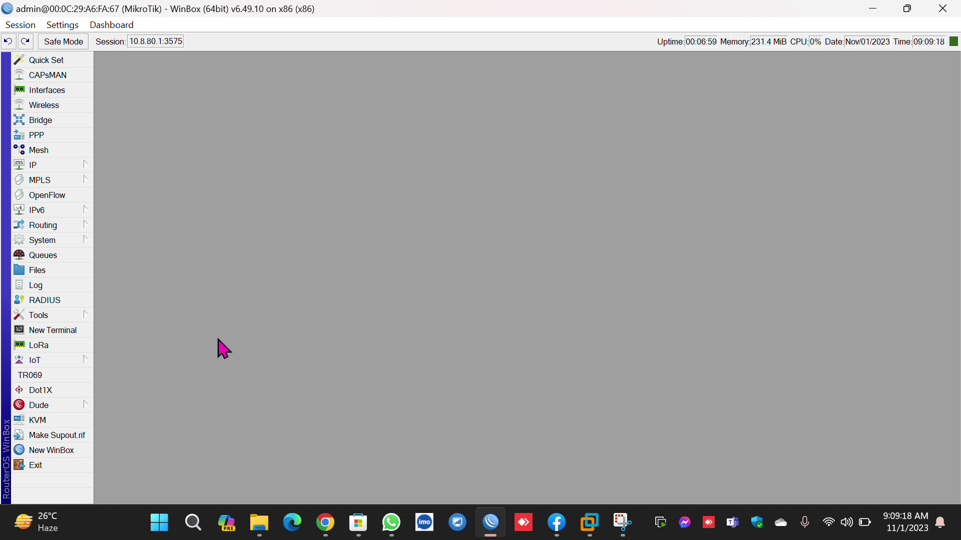
Export the router configuration from a new terminal with the command export file=MikrotikBackup.rsc.
left_click(87, 332)
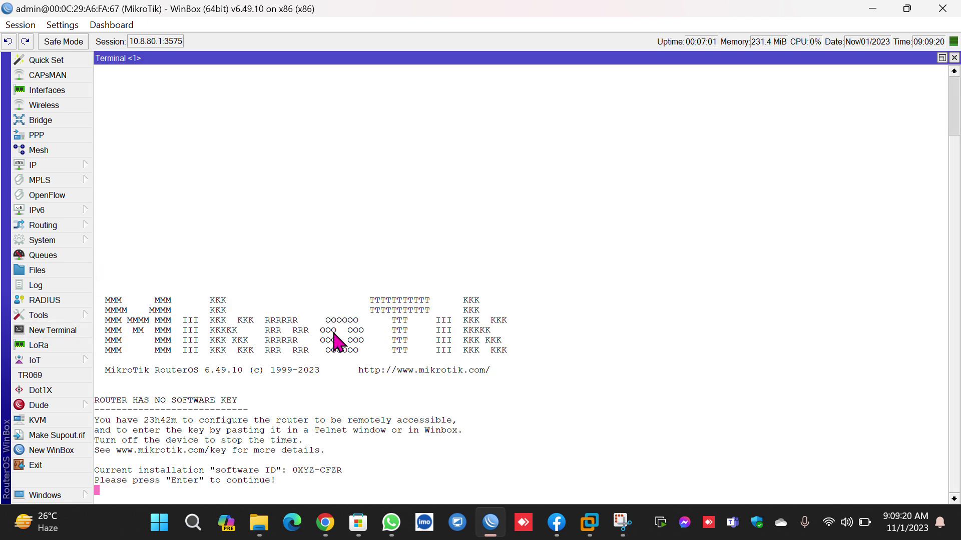
key("Return")
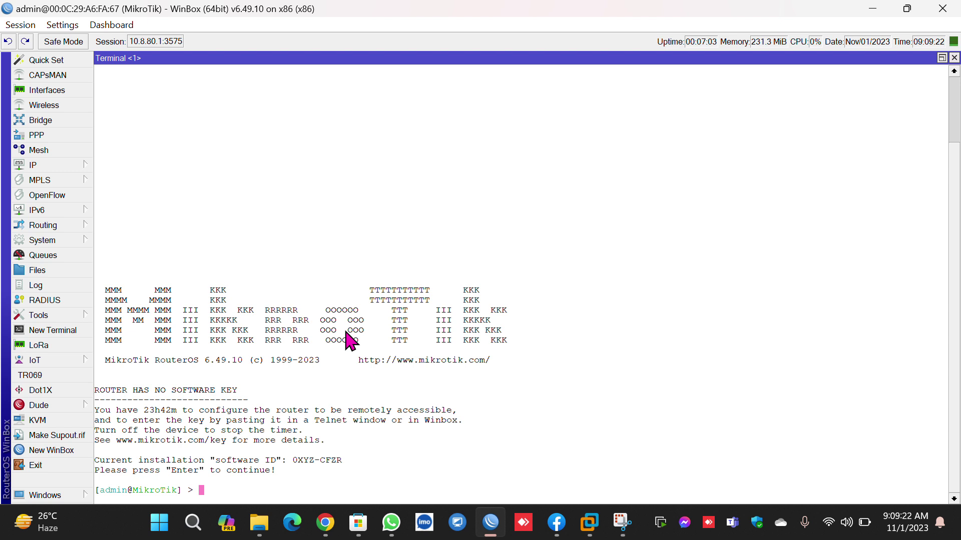
type("export file")
type("=Mikrotik")
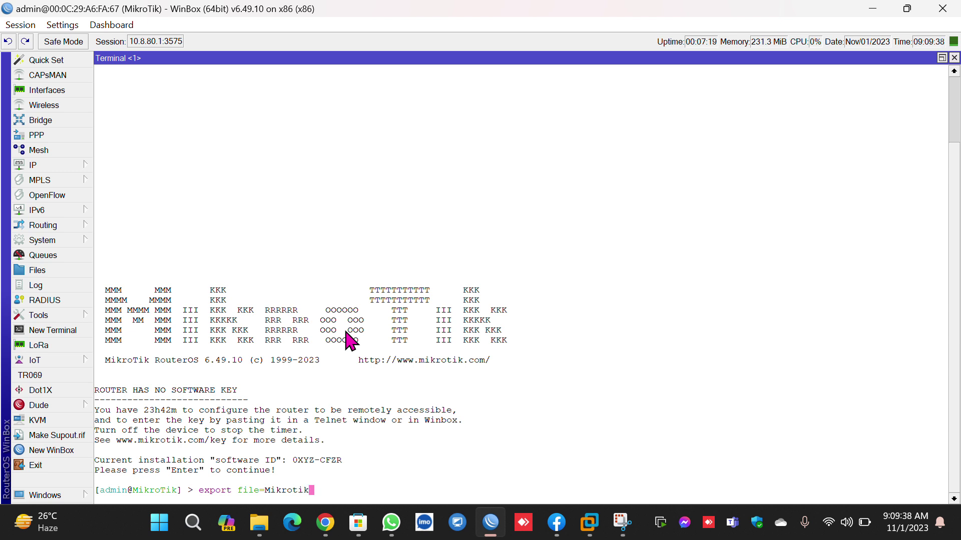
type("Backup")
type(".rsc")
key("Return")
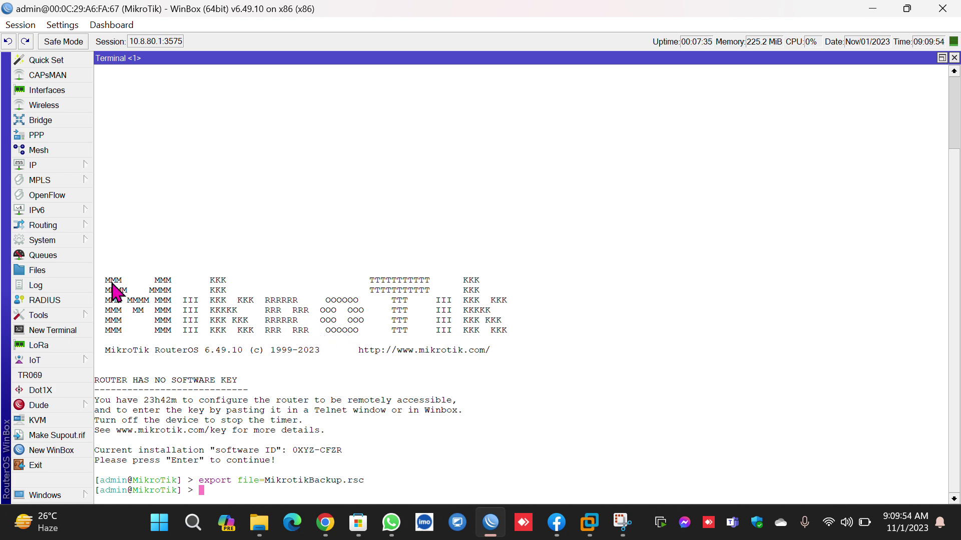
Check the exported MikrotikBackup.rsc script in the router's file list.
left_click(90, 273)
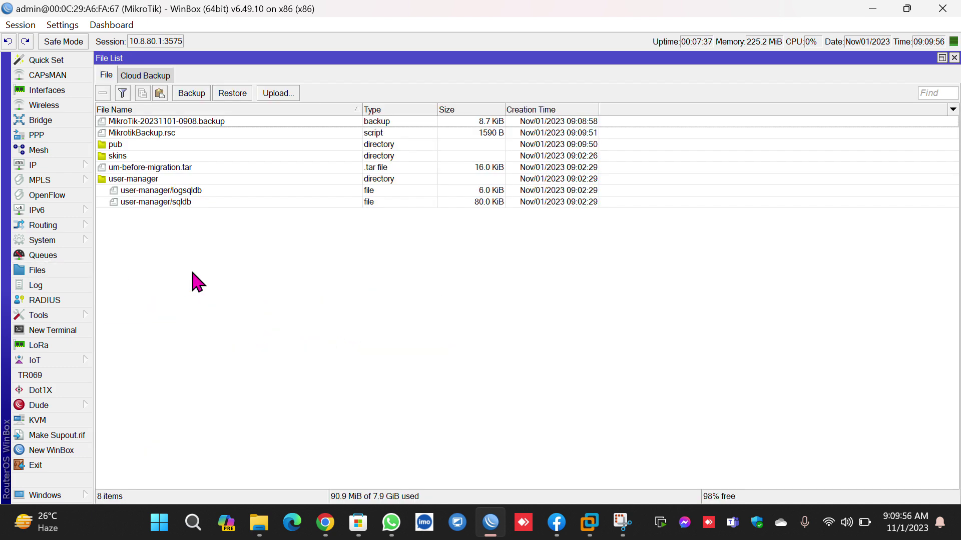
left_click(179, 135)
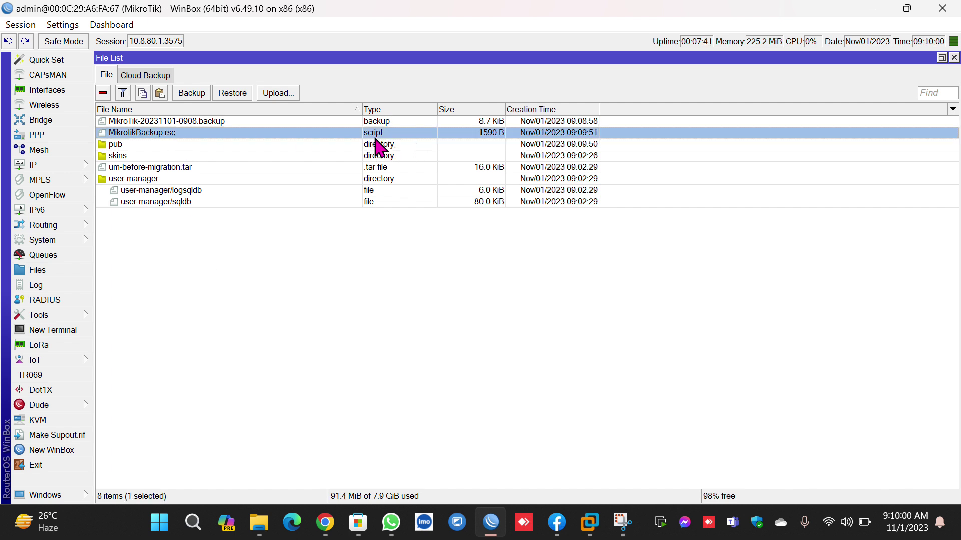
left_click(181, 125)
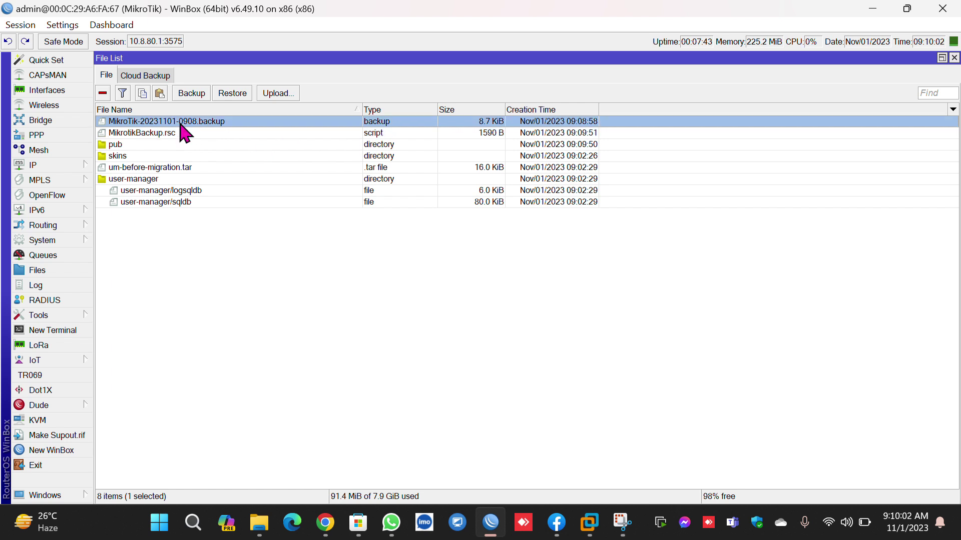
right_click(181, 125)
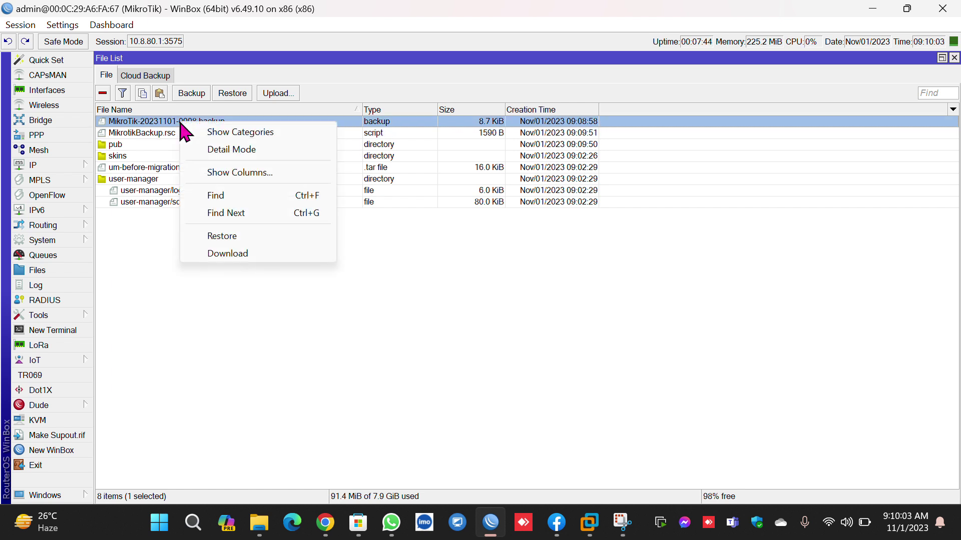
left_click(210, 254)
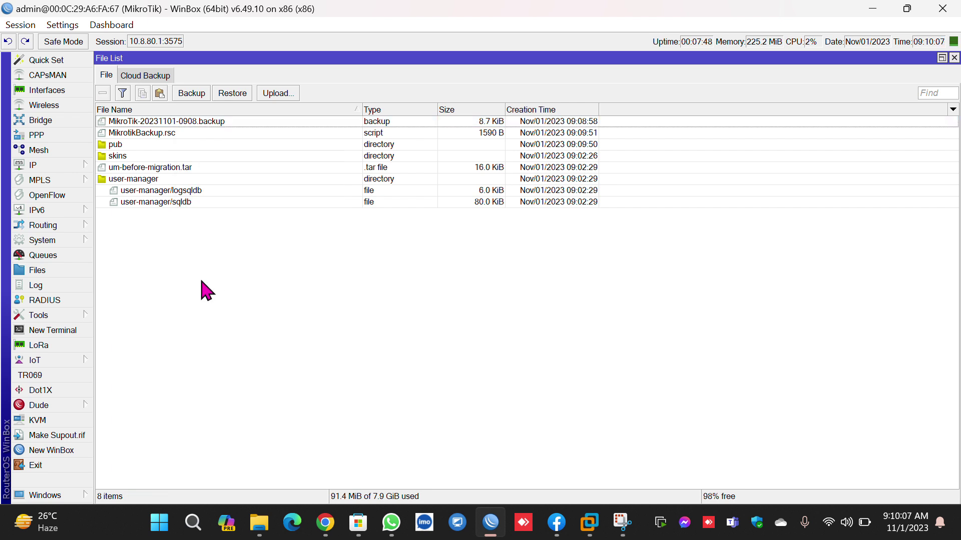
Download both MikroTik-20231101-0908.backup and MikrotikBackup.rsc from the router to the computer's Downloads folder.
left_click(146, 131)
left_click(146, 122, "ctrl")
right_click(146, 125)
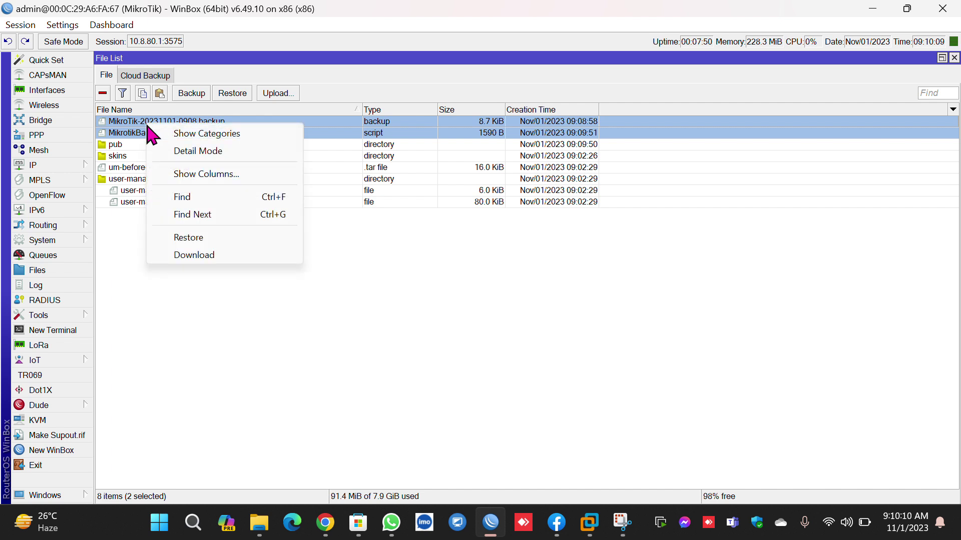
left_click(189, 254)
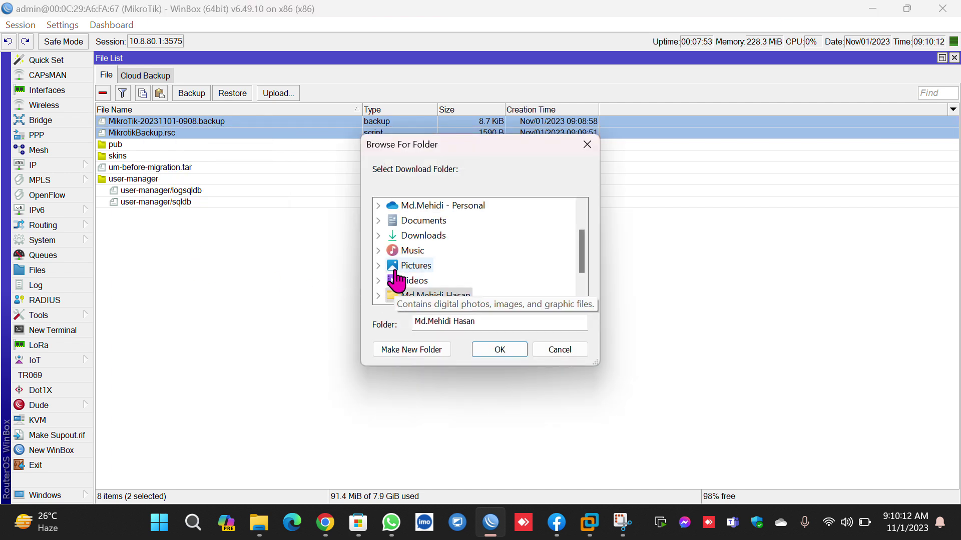
left_click(402, 243)
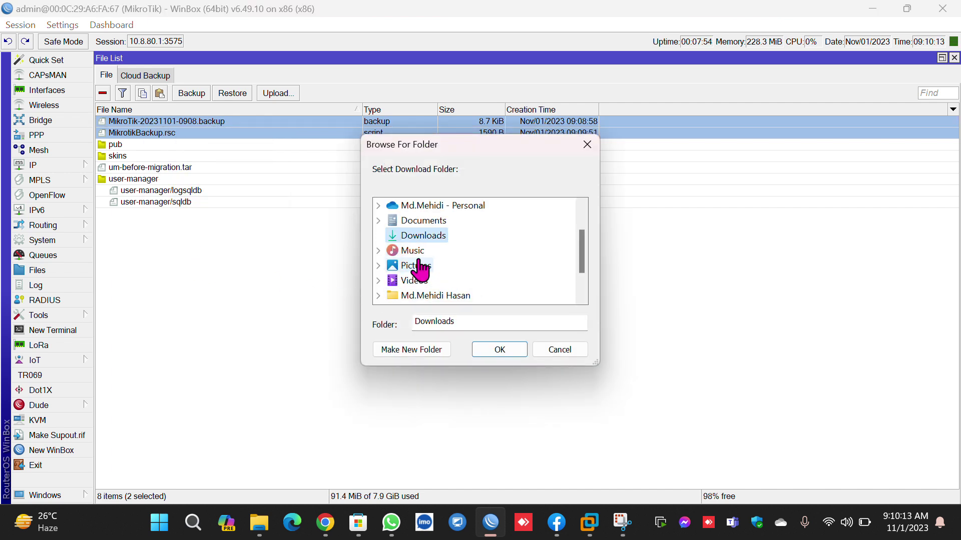
left_click(490, 353)
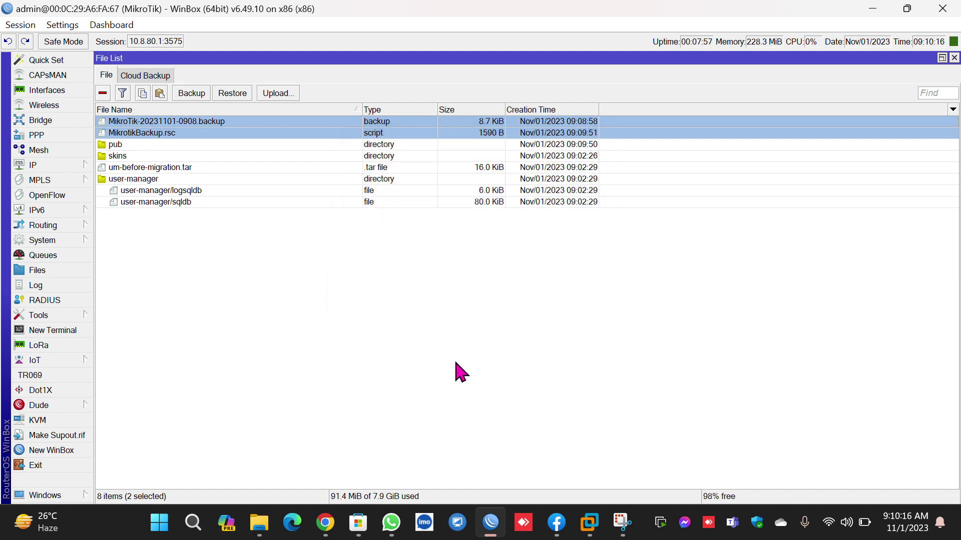
Switch to File Explorer and show the Downloads folder.
mouse_move(260, 528)
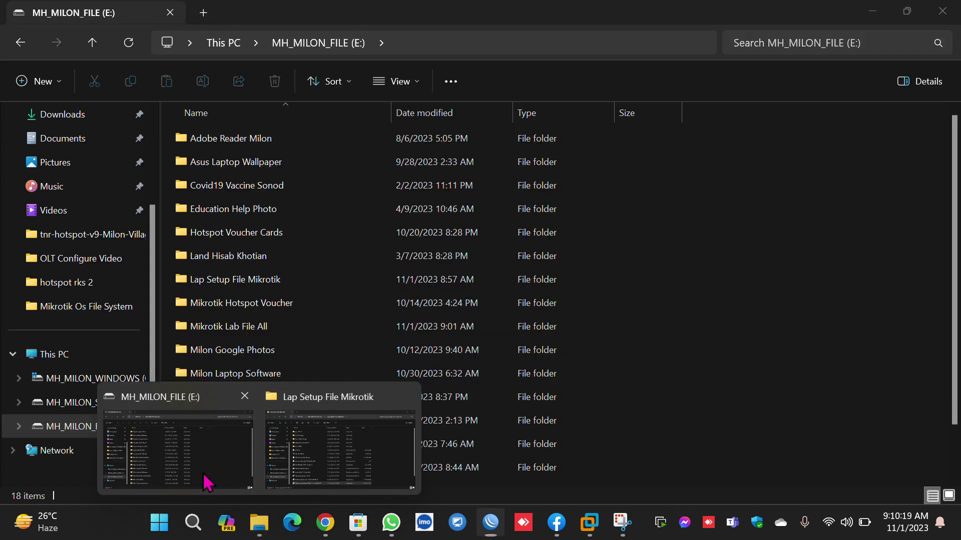
left_click(203, 478)
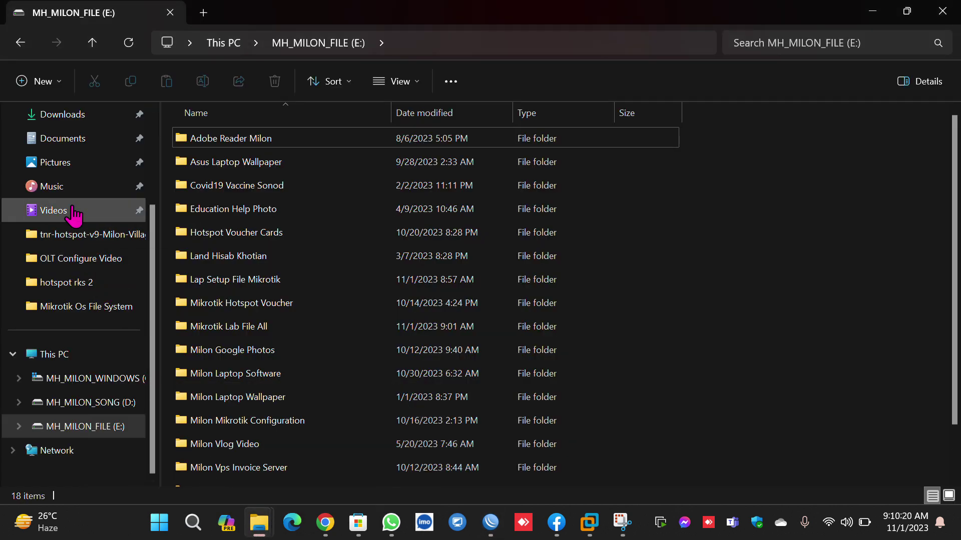
left_click(62, 116)
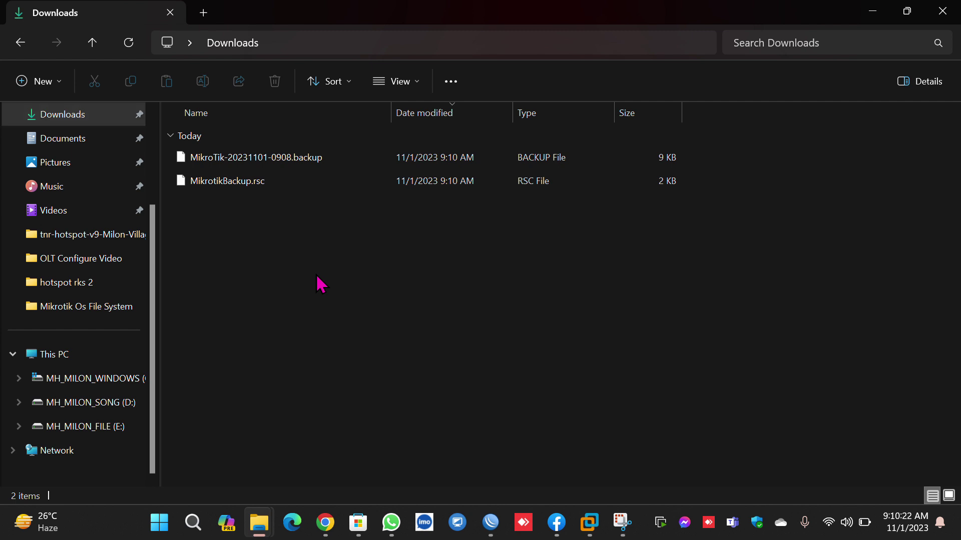
Open MikroTik-20231101-0908.backup in Notepad just once, examine whether its contents are readable, and close it.
left_click(255, 158)
double_click(256, 161)
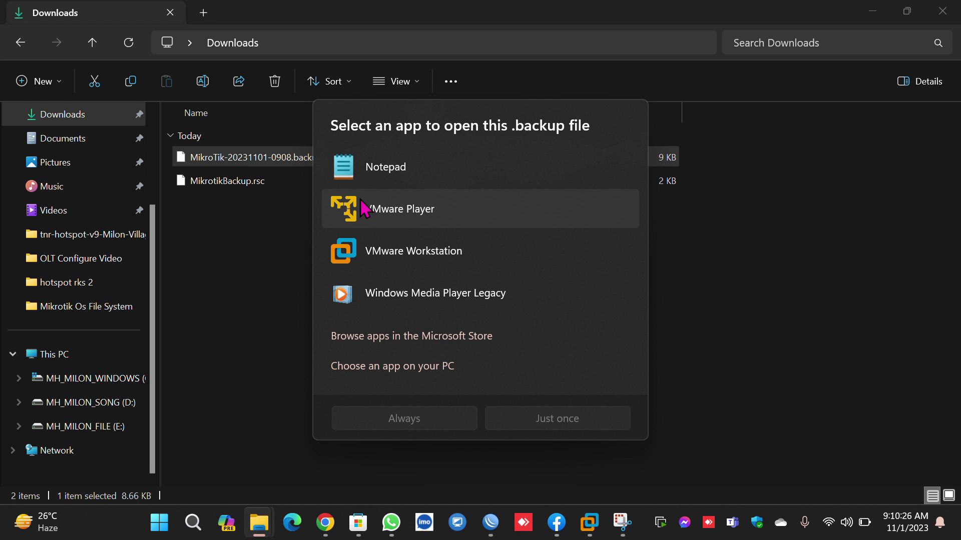
left_click(377, 178)
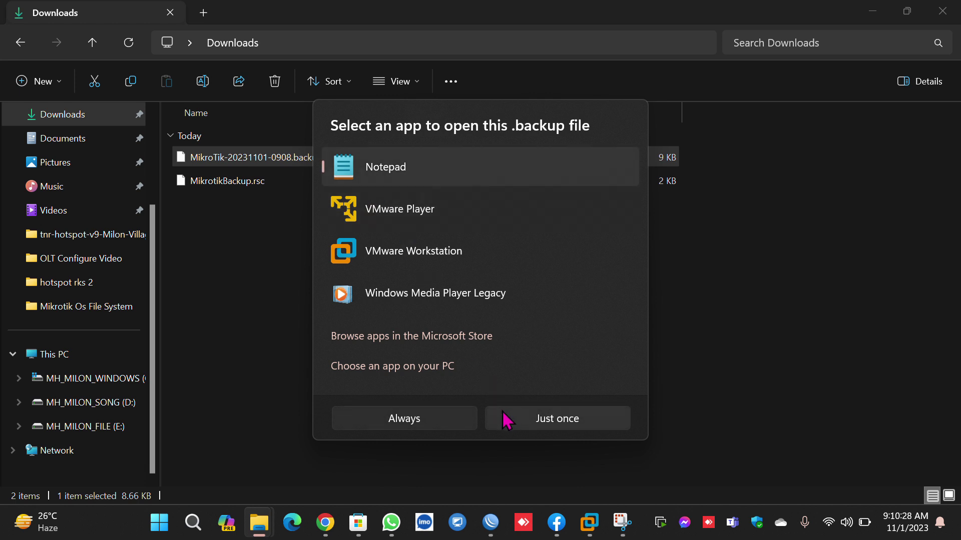
left_click(534, 419)
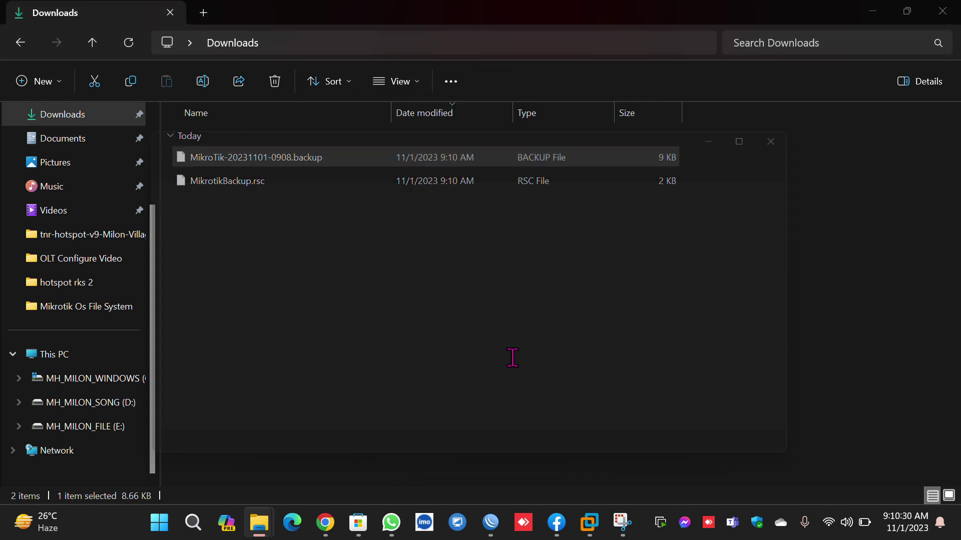
scroll(381, 298, "down", 1)
scroll(381, 298, "down", 6)
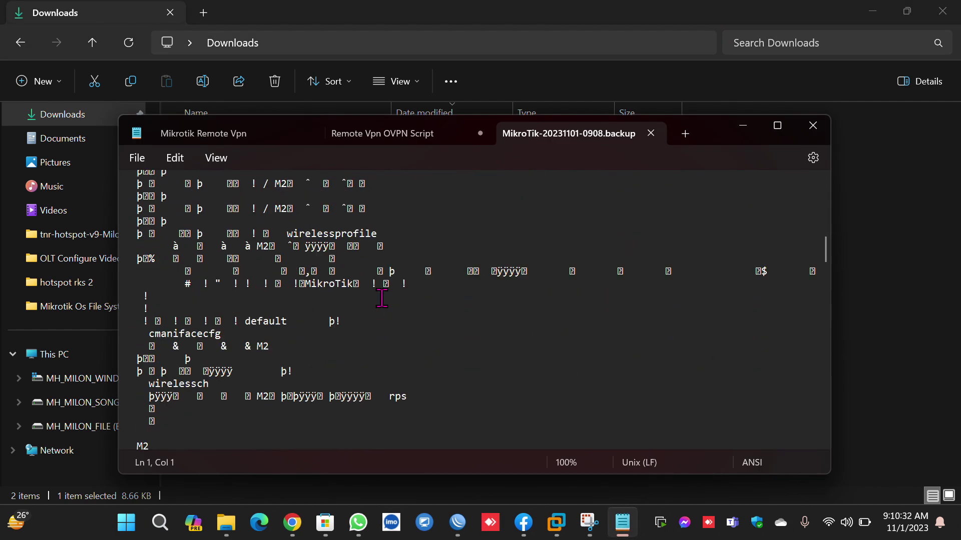
left_click(813, 126)
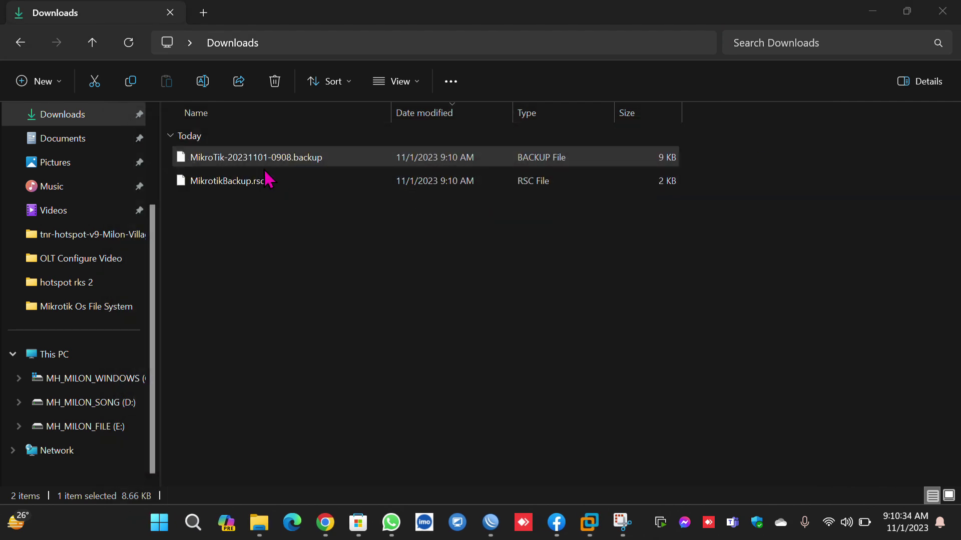
Open MikrotikBackup.rsc from the Downloads folder in Notepad just once.
left_click(245, 189)
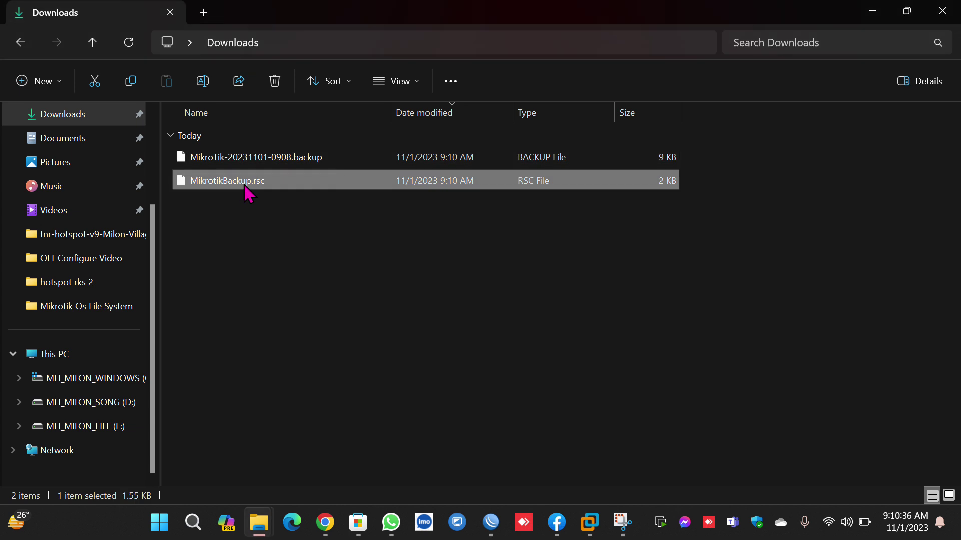
double_click(253, 189)
left_click(396, 180)
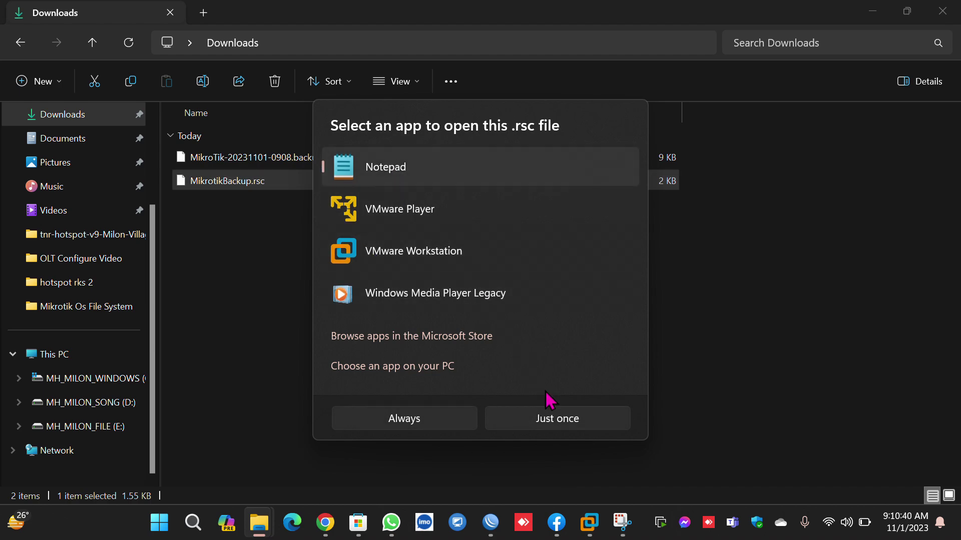
left_click(554, 420)
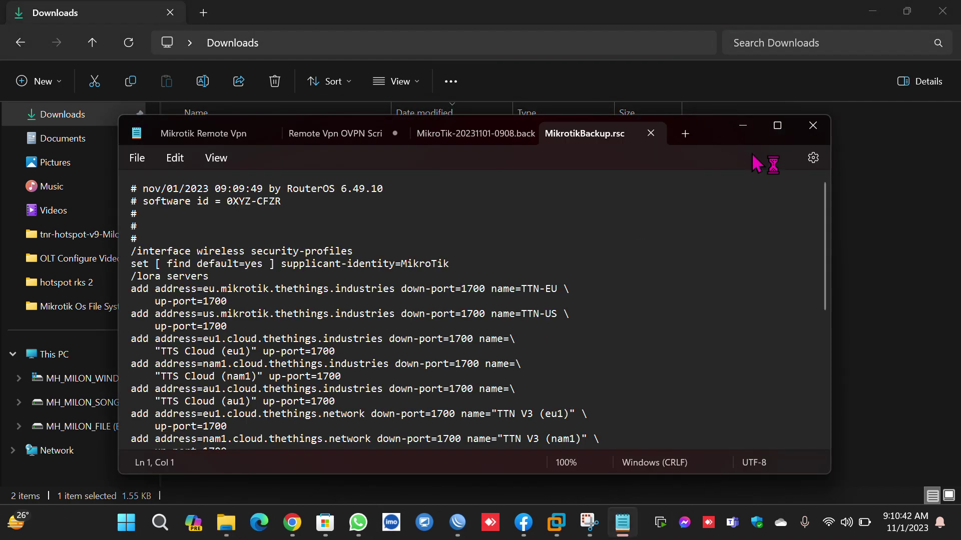
Examine the exported script in a maximized window, highlighting the "/lora servers" line, and close MikrotikBackup.rsc.
left_click(777, 125)
scroll(457, 275, "down", 3)
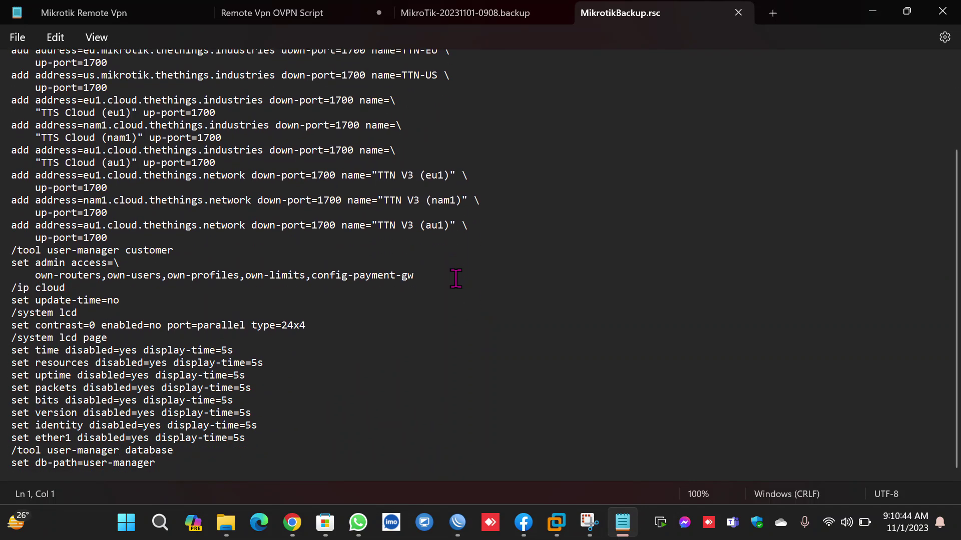
scroll(251, 196, "up", 3)
mouse_move(11, 156)
left_mouse_down()
mouse_move(205, 411)
mouse_move(203, 200)
mouse_move(20, 165)
mouse_move(2, 145)
mouse_move(3, 165)
left_mouse_up()
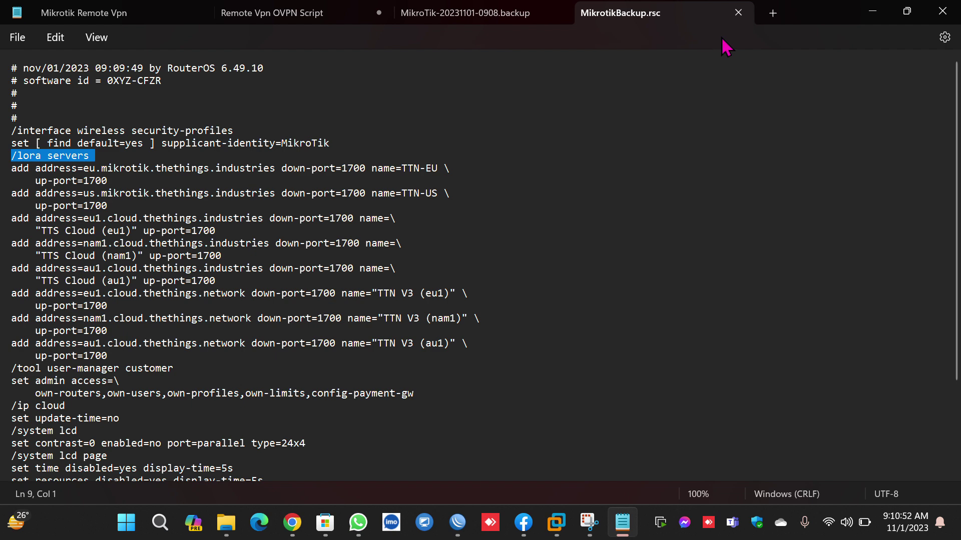
left_click(738, 12)
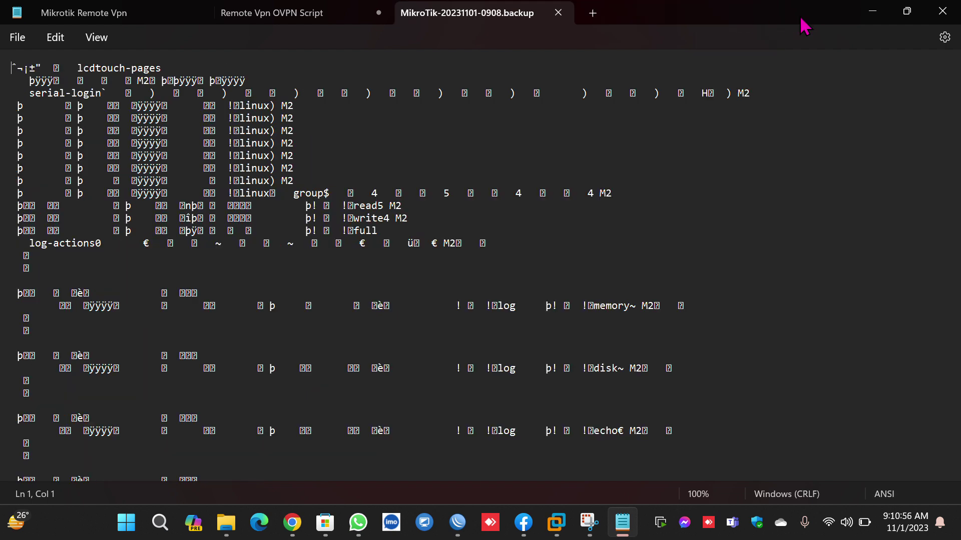
Close the router's File List and minimize Notepad, File Explorer and WinBox to show the desktop.
left_click(872, 13)
left_click(872, 13)
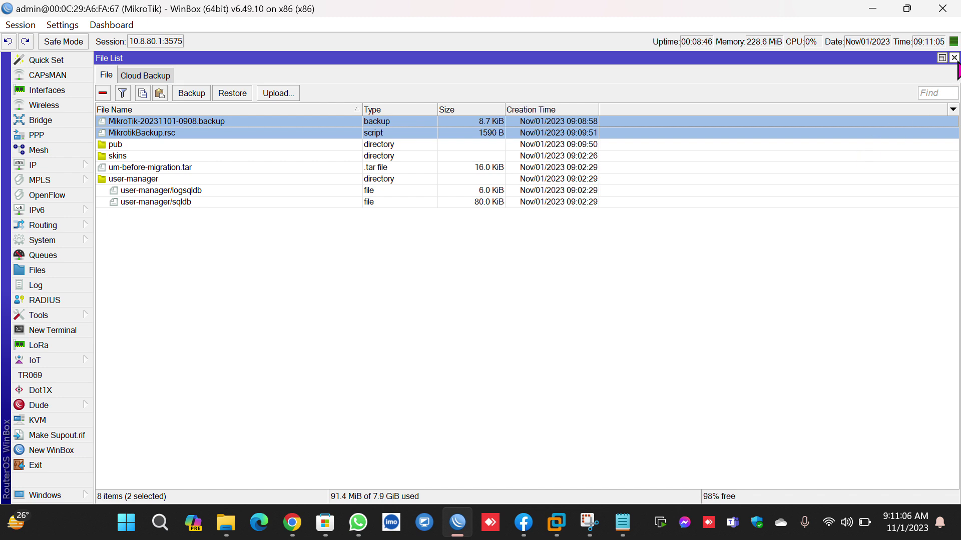
left_click(954, 57)
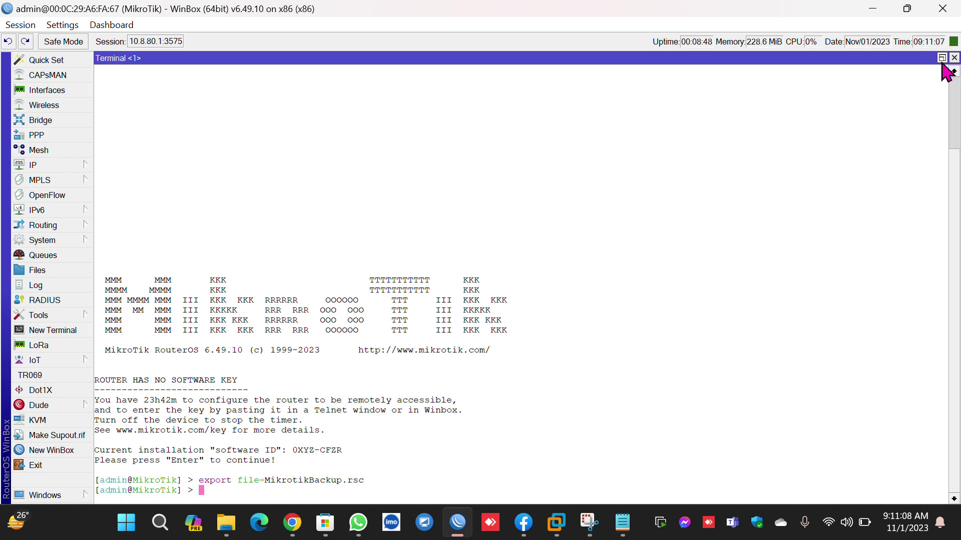
left_click(880, 11)
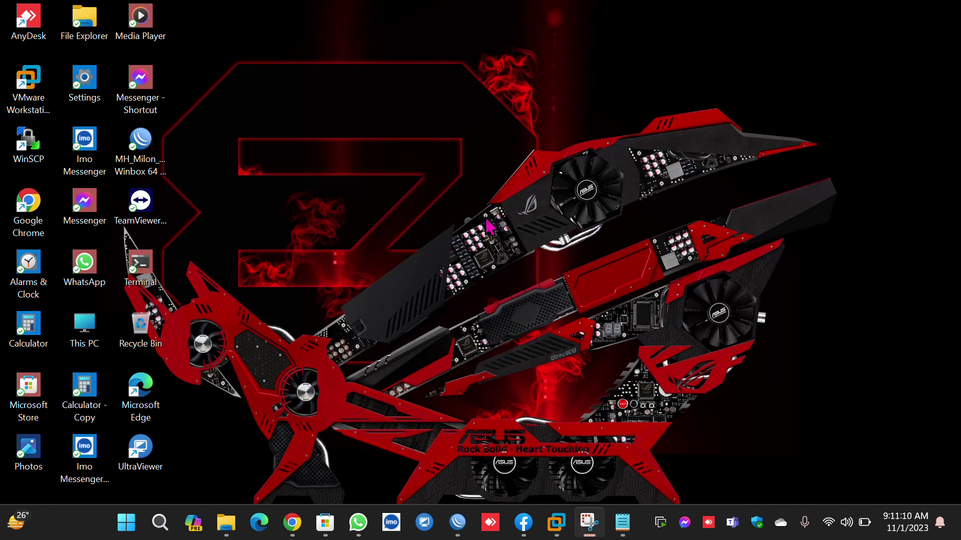